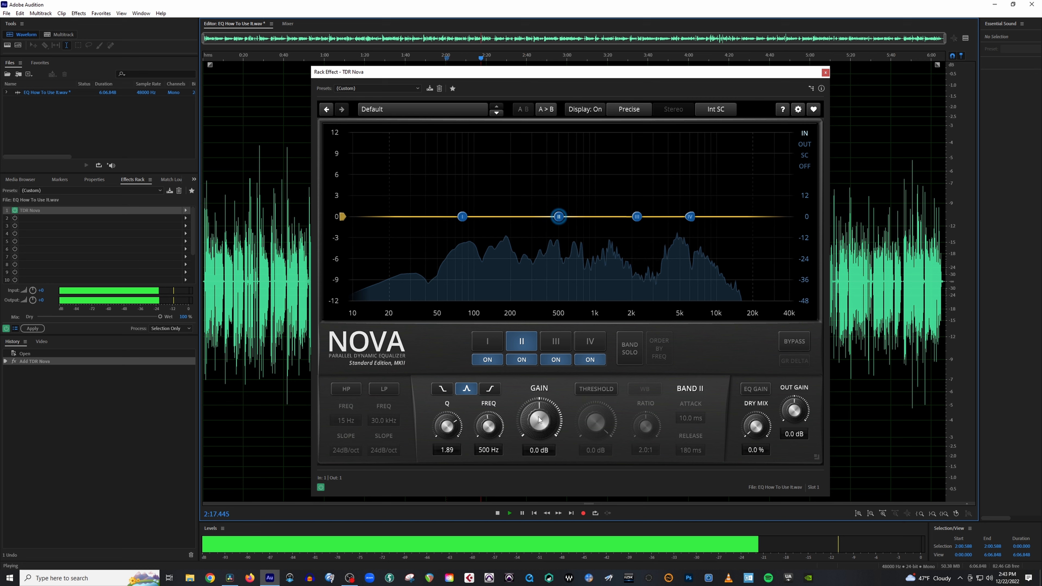
Step: Cut band II's gain to about -5.7 dB at 500 Hz and raise it again
left_click_drag(539, 419, 539, 443)
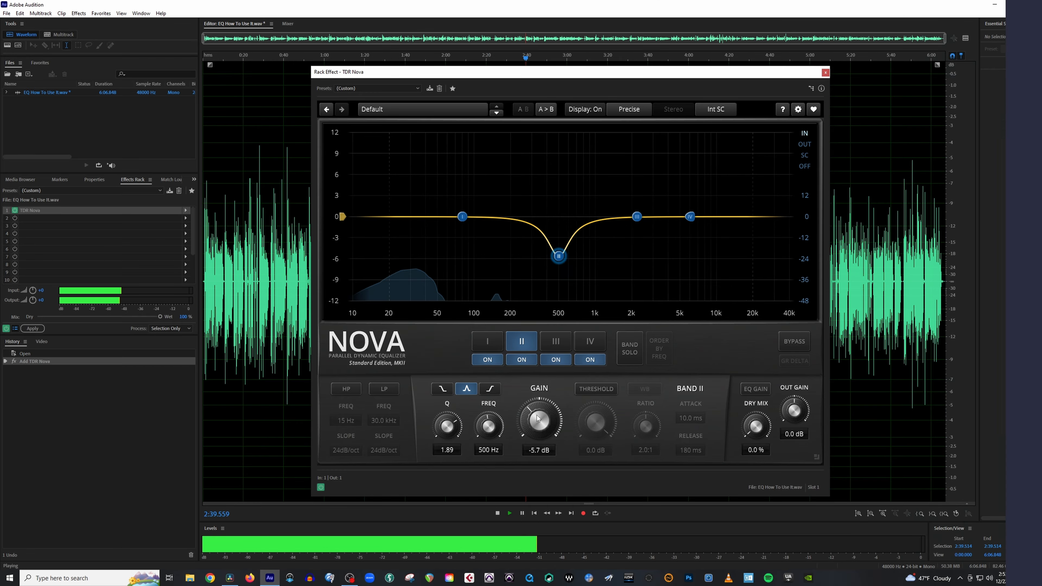
left_click_drag(539, 421, 540, 416)
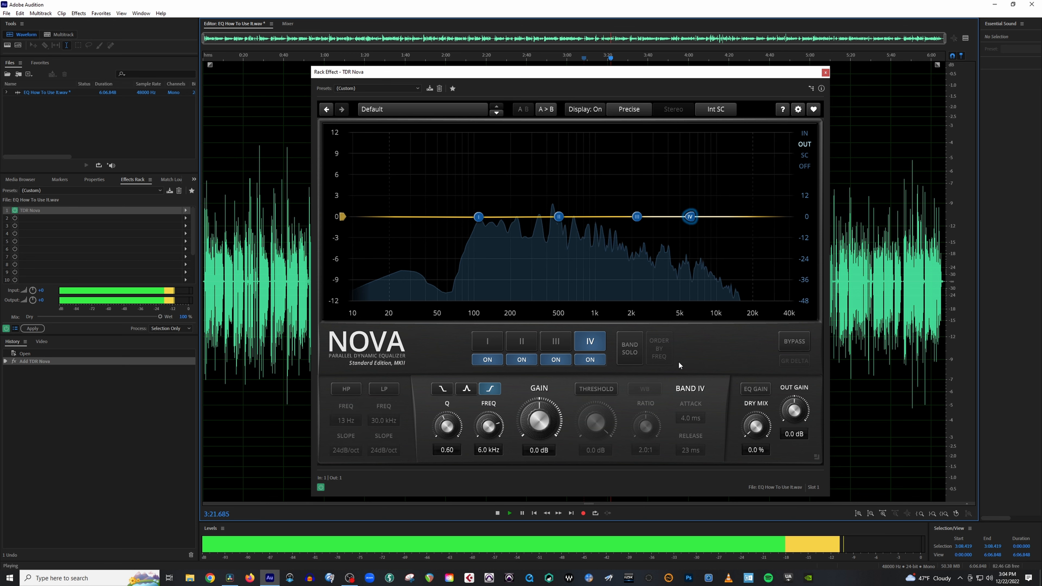
Step: Switch the spectrum analyzer off and back to output, and toggle EQ Gain on and off
left_click(805, 166)
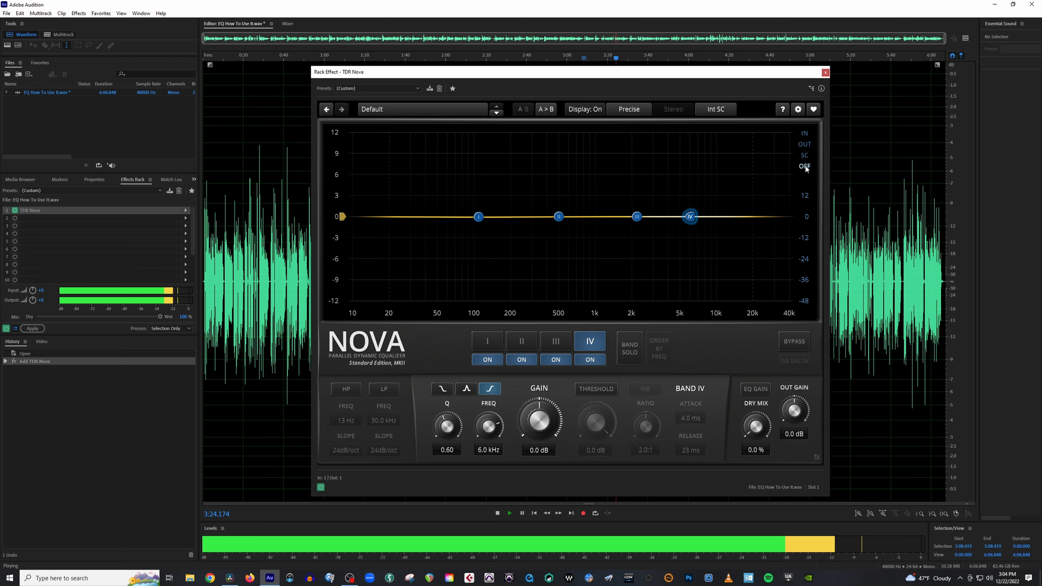
left_click(805, 145)
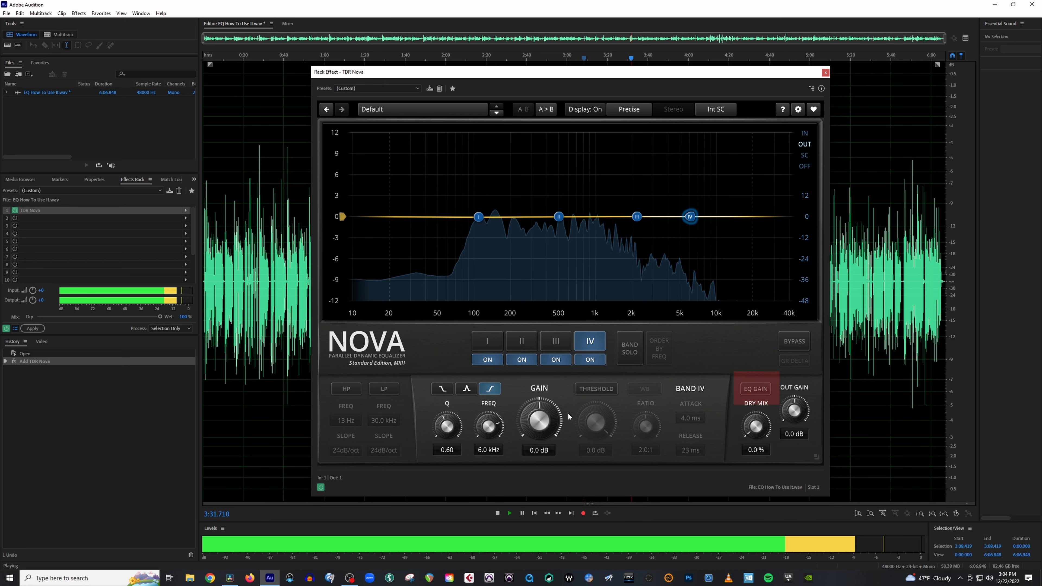
left_click(756, 390)
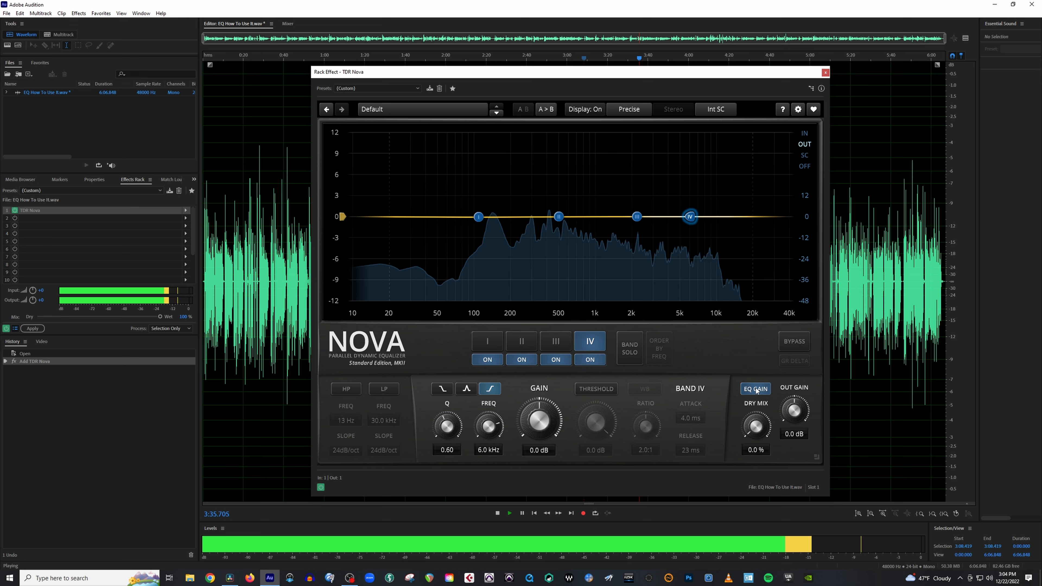
left_click(756, 390)
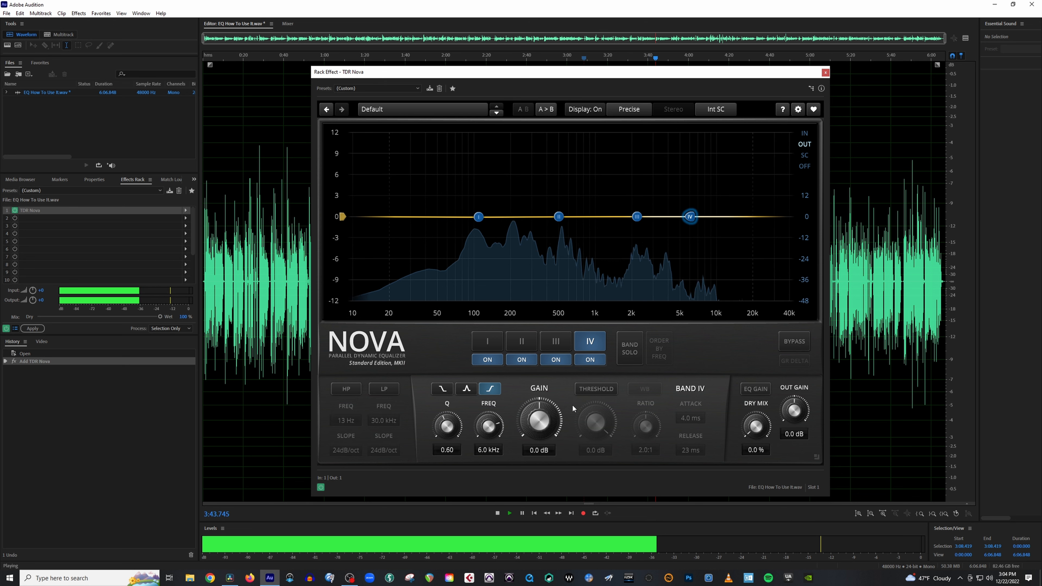
Step: Turn off all four EQ bands
left_click(579, 361)
left_click(558, 362)
left_click(524, 362)
left_click(495, 363)
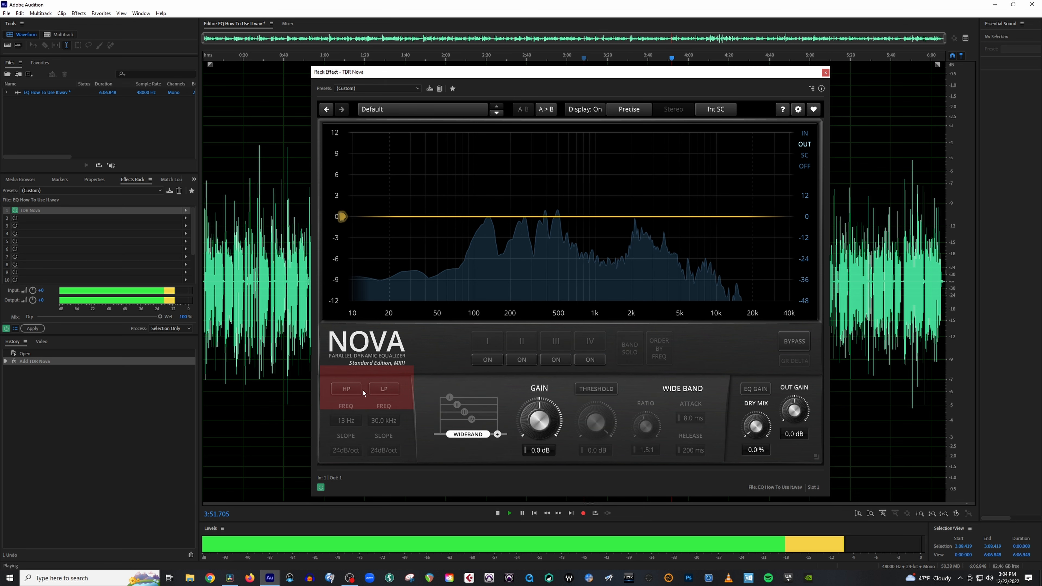
Step: Enable the high-pass and low-pass filters and raise the high-pass frequency to about 495 Hz
left_click(355, 390)
left_click(386, 390)
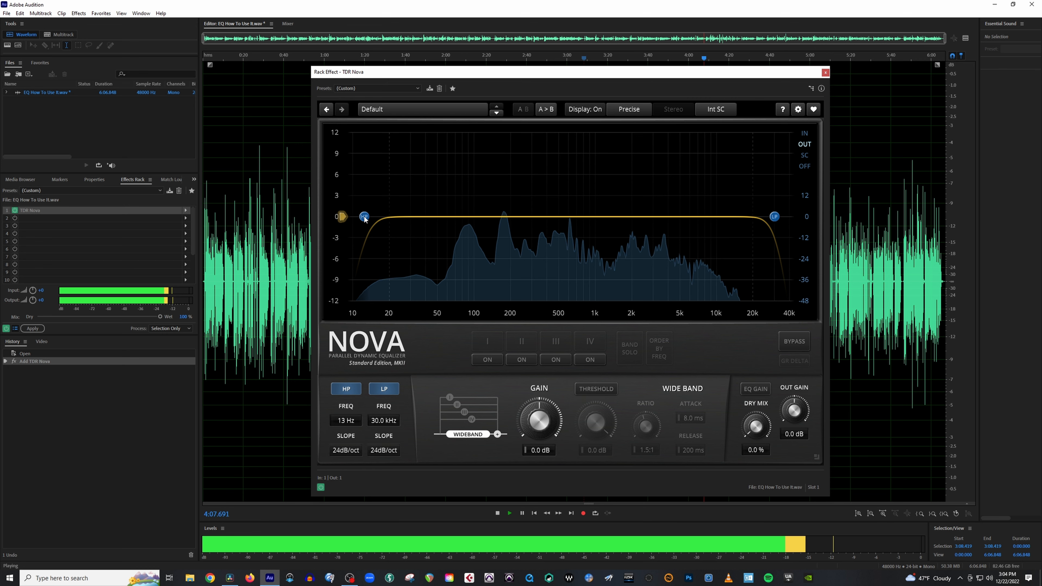
left_click_drag(364, 219, 559, 216)
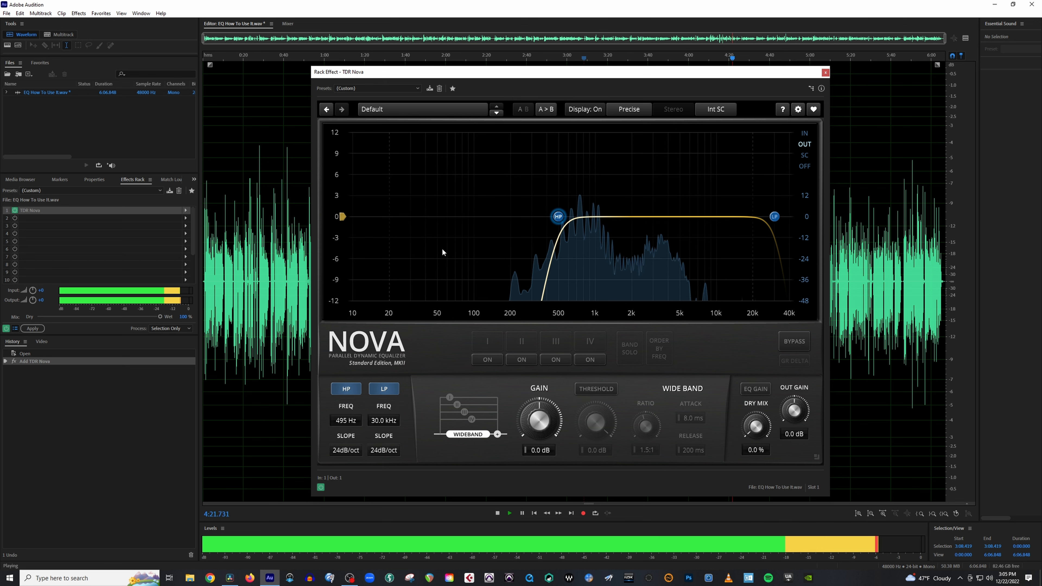
Step: Lower the high-pass frequency to 10 Hz and disable both the high-pass and low-pass filters
left_click_drag(558, 216, 325, 231)
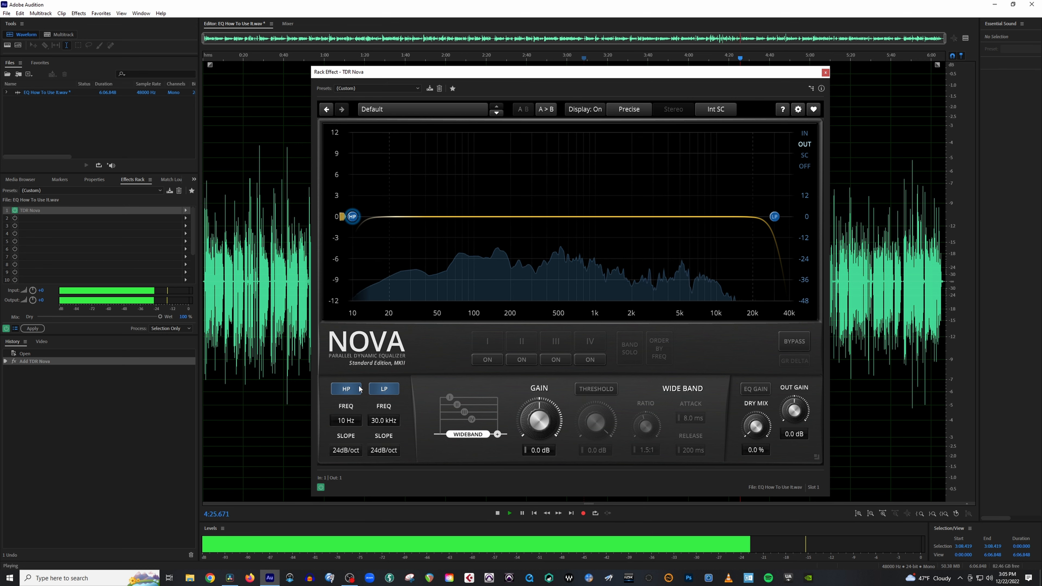
left_click(347, 389)
left_click(384, 388)
Step: Turn on EQ bands I, II, III and IV one after another
left_click(491, 359)
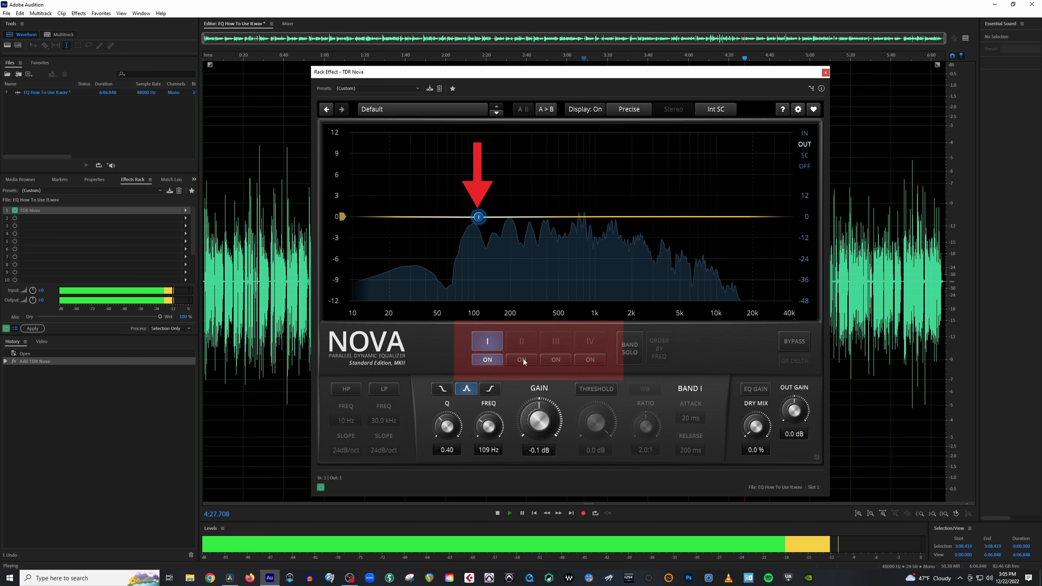
left_click(523, 359)
left_click(557, 359)
left_click(590, 361)
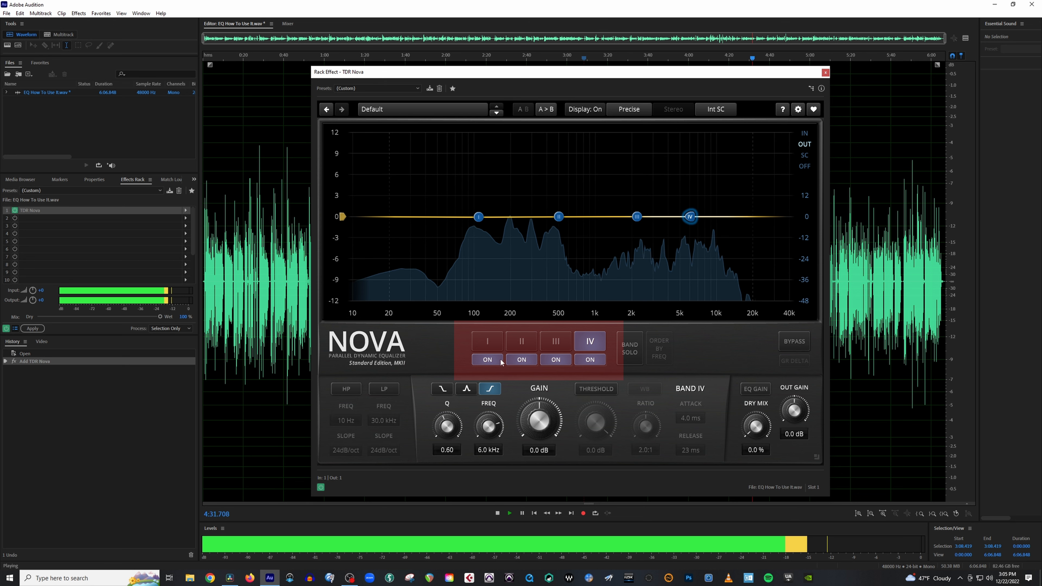
Step: Turn off bands I, III and IV and leave only band II on and selected
left_click(590, 360)
left_click(558, 362)
left_click(490, 360)
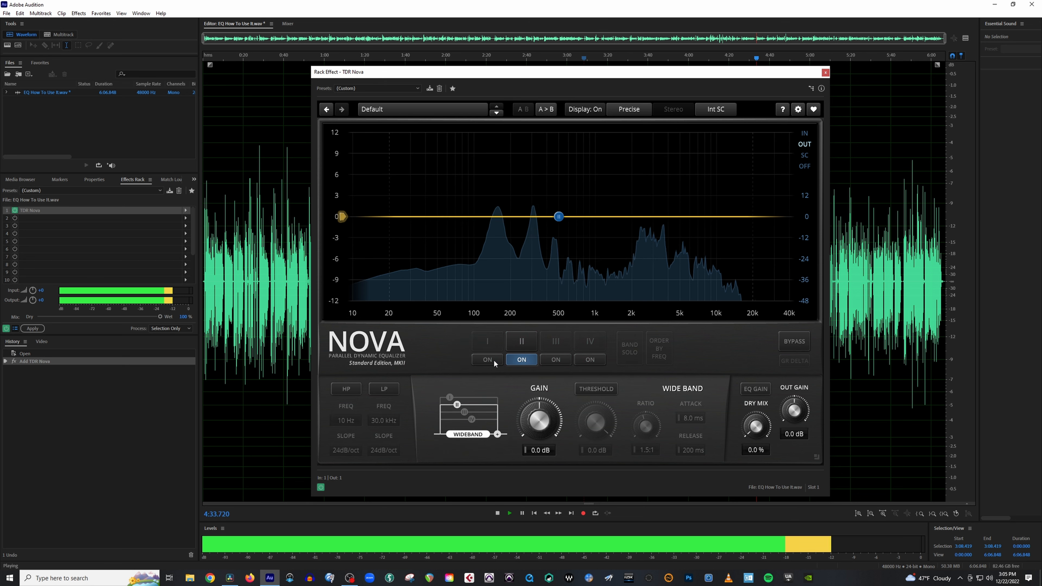
left_click(521, 360)
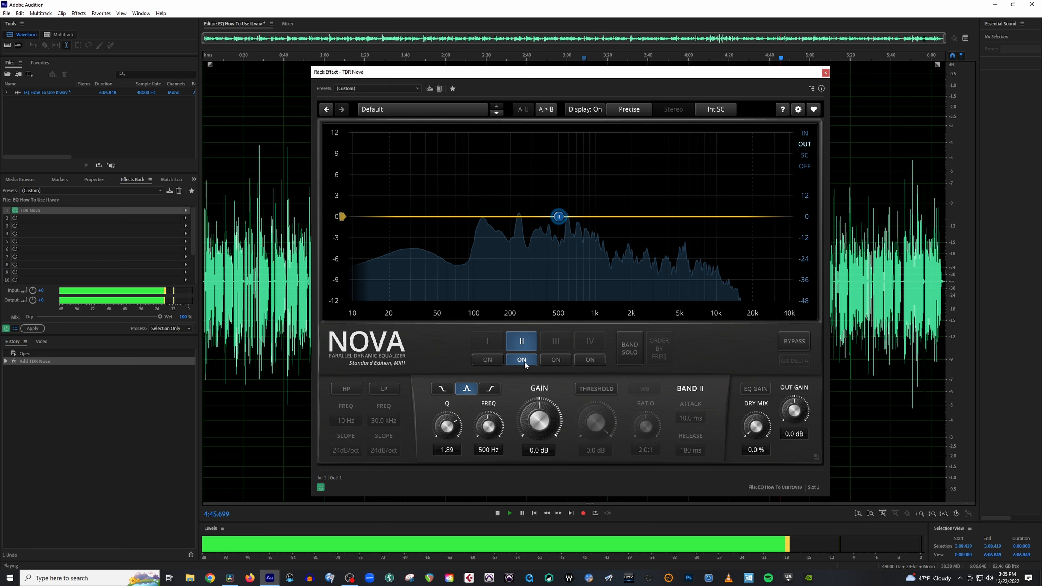
Step: Reduce band II's gain to about -6.4 dB at 500 Hz and return it to 0.0 dB
mouse_move(560, 219)
left_mouse_down()
mouse_move(603, 190)
mouse_move(550, 184)
mouse_move(478, 215)
mouse_move(574, 242)
mouse_move(560, 219)
left_mouse_up()
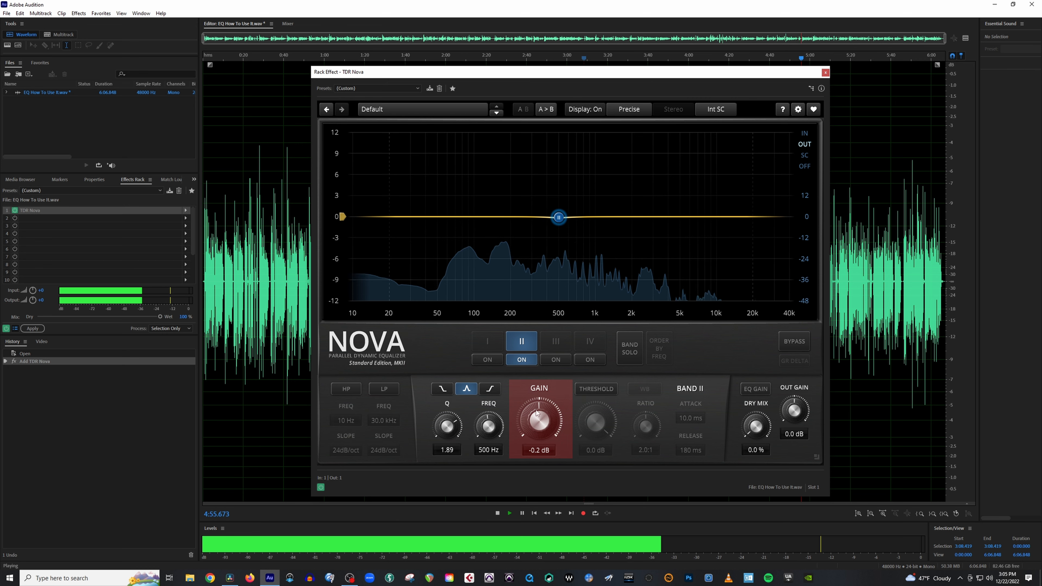
mouse_move(540, 421)
left_mouse_down()
mouse_move(540, 405)
mouse_move(540, 428)
left_mouse_up()
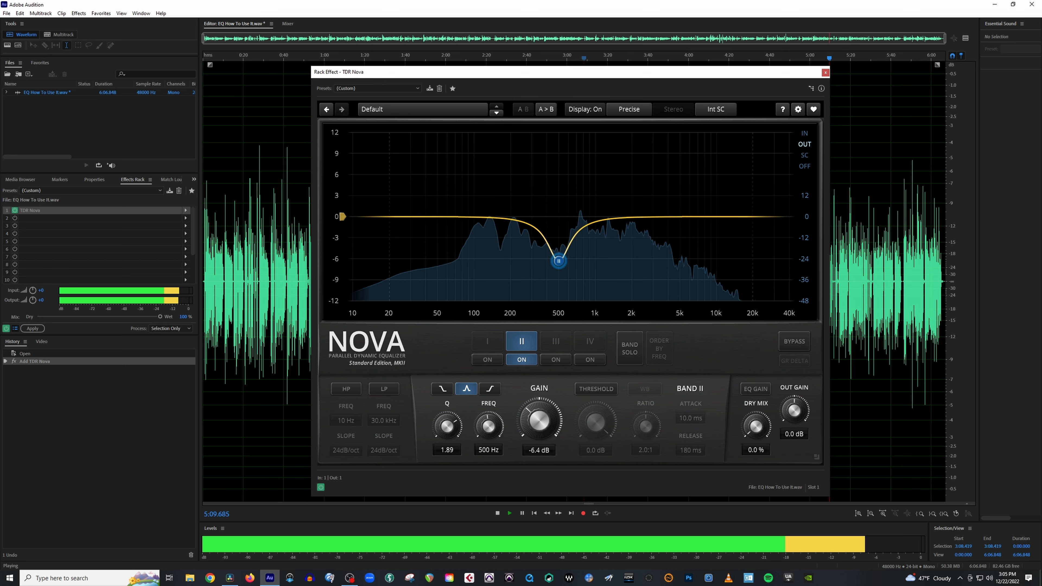
left_click_drag(540, 425, 540, 418)
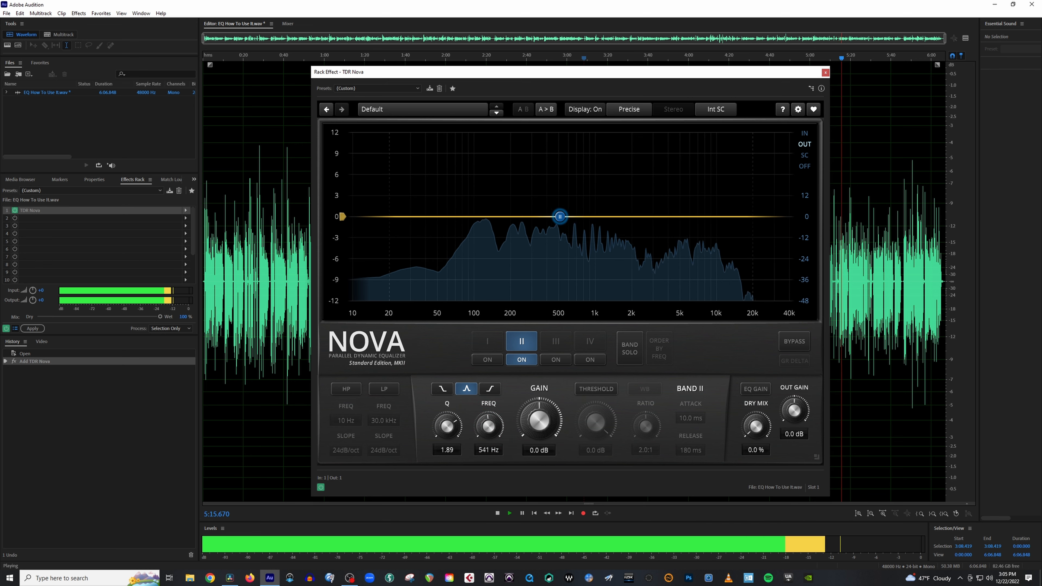
Step: Sweep band II's frequency up and down the spectrum and bring it back to about 503 Hz
left_click_drag(628, 216, 575, 217)
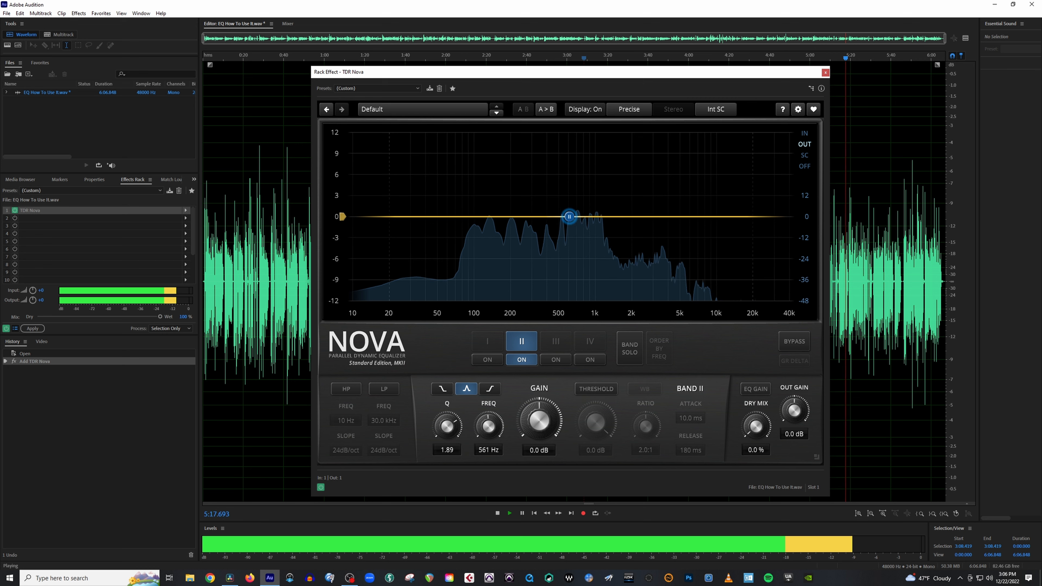
mouse_move(487, 216)
left_mouse_down()
mouse_move(458, 216)
mouse_move(479, 217)
left_mouse_up()
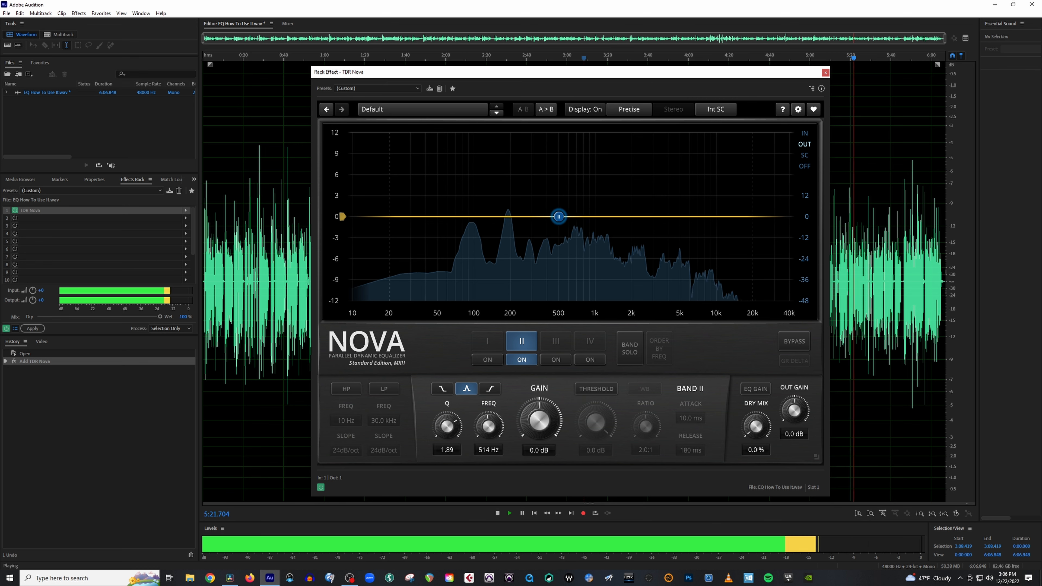
left_click_drag(560, 216, 559, 216)
Step: Set band II's frequency to exactly 500 Hz
double_click(488, 450)
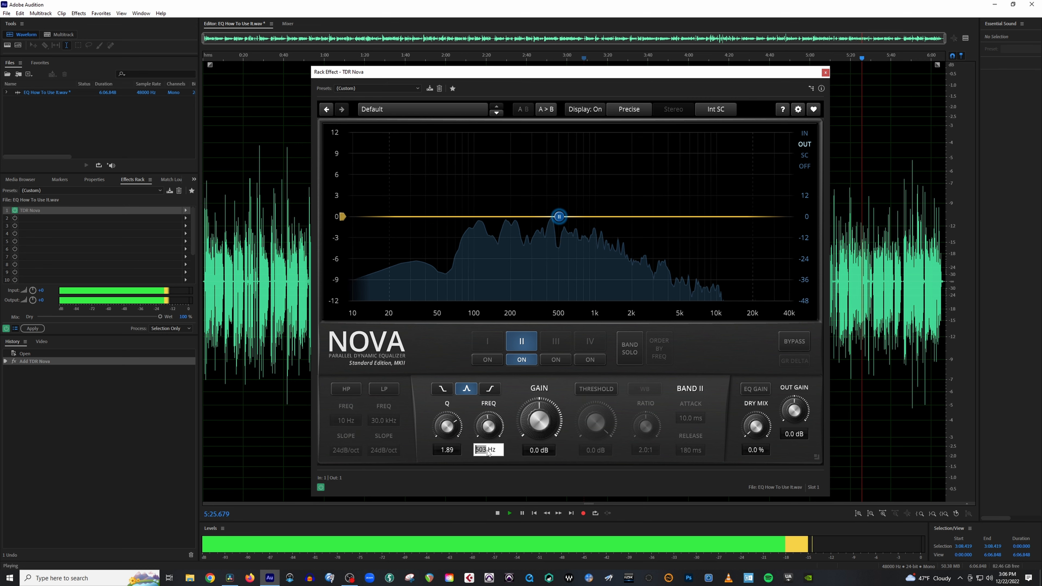
type("500")
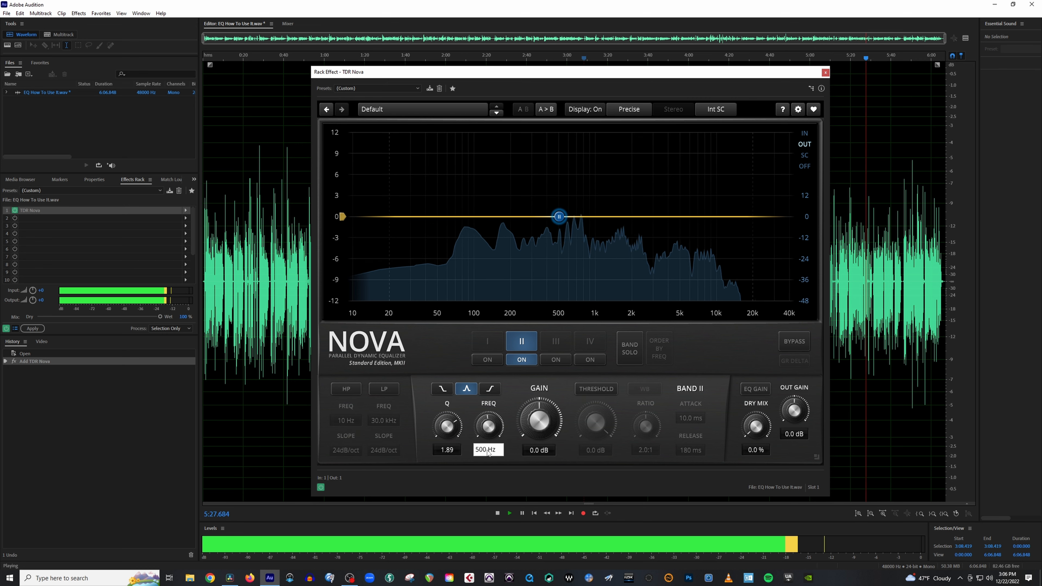
key("Return")
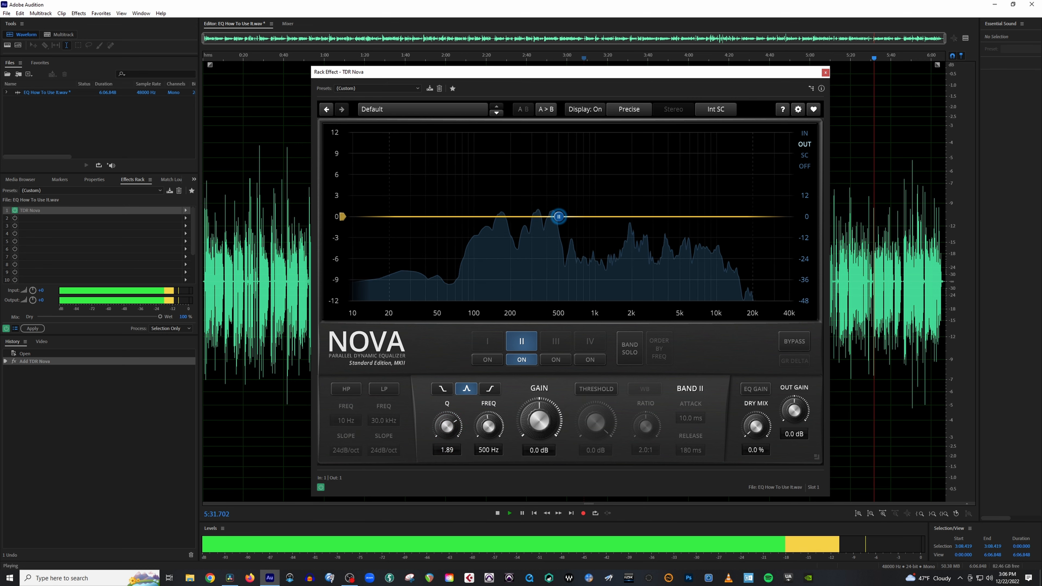
Step: Boost band II's gain at 500 Hz and lower its Q to widen the curve
left_click_drag(540, 421, 540, 404)
left_click_drag(457, 427, 452, 455)
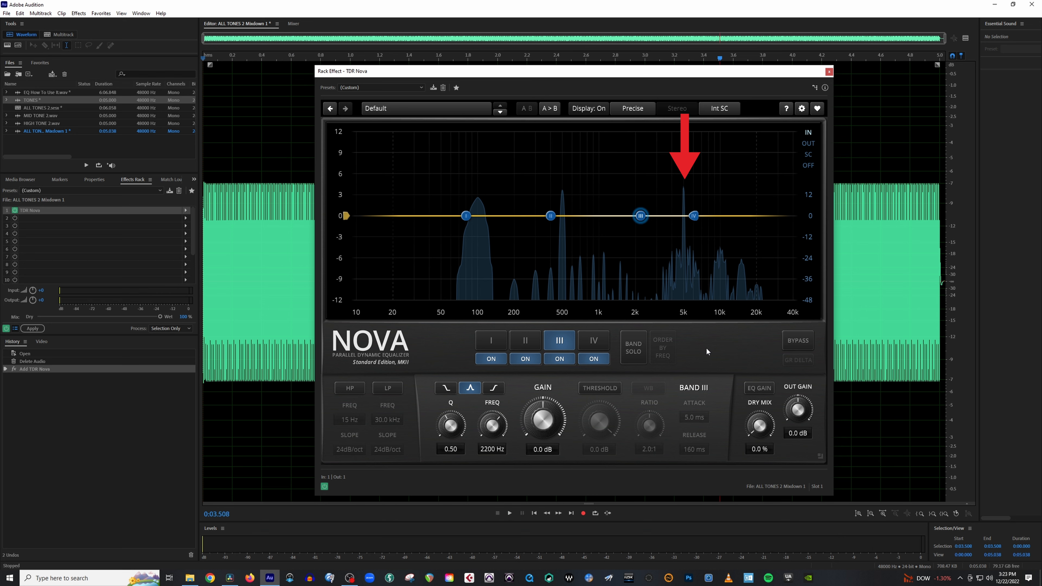
Step: Keep only band III on and shape a narrow cut on the 5.0 kHz tone with -18.0 dB gain and a Q of 6.00
left_click(594, 359)
key("space")
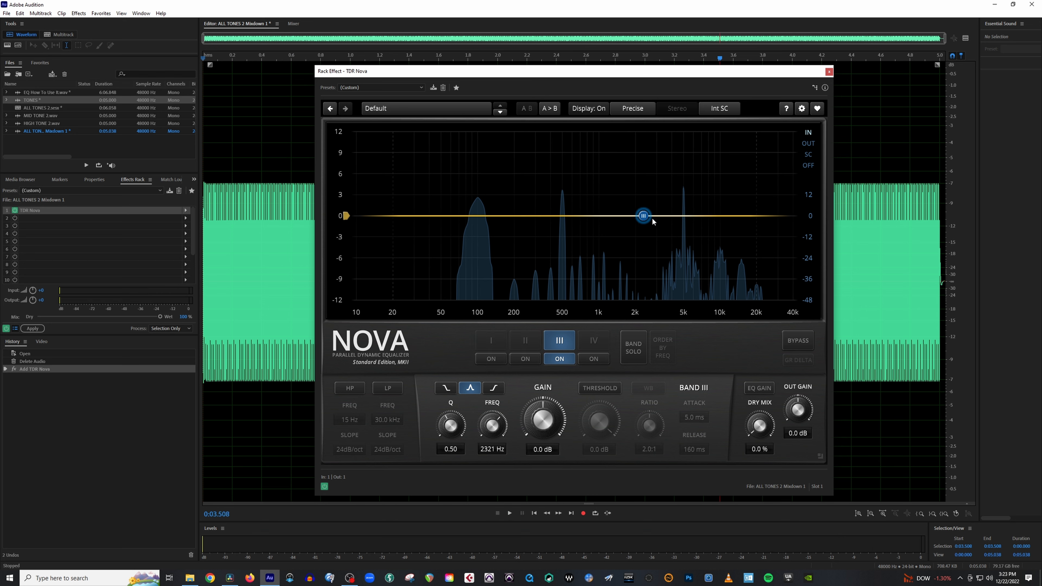
left_click_drag(688, 250, 688, 280)
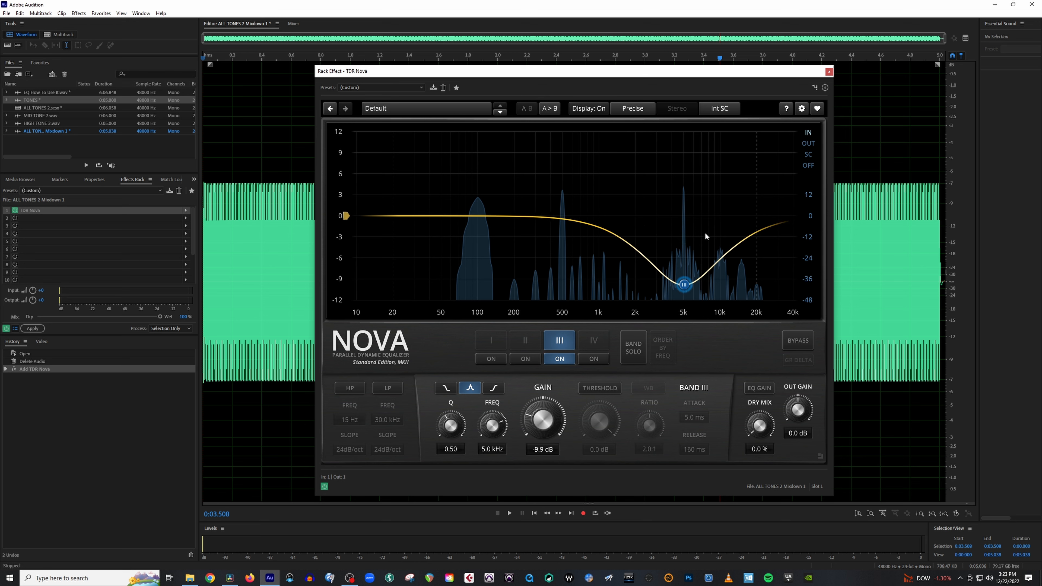
scroll(684, 285, "up", 5)
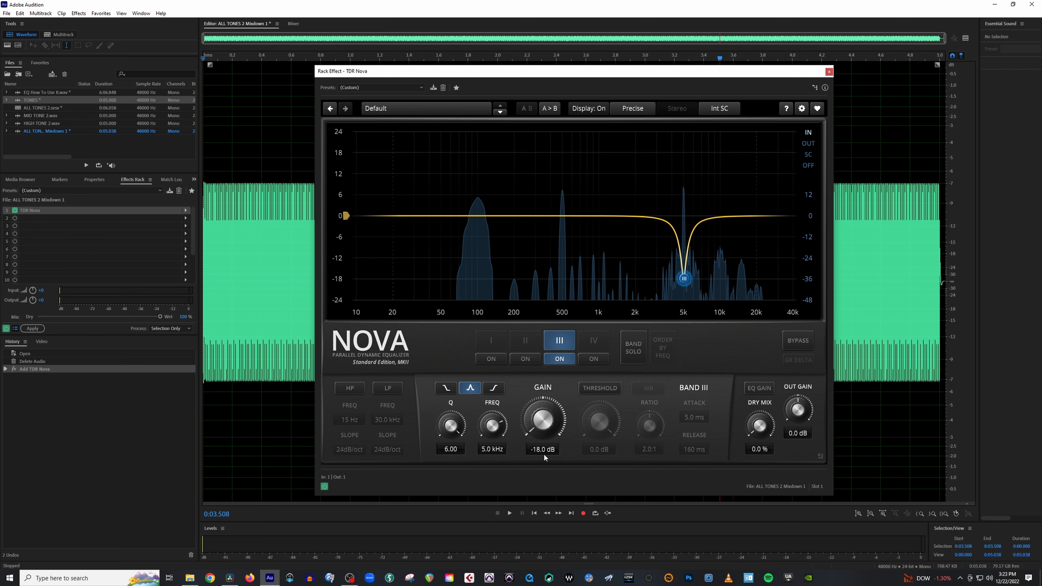
Step: Play the tone file from the start and compare the sound with the EQ bypassed and active
key("Home")
key("space")
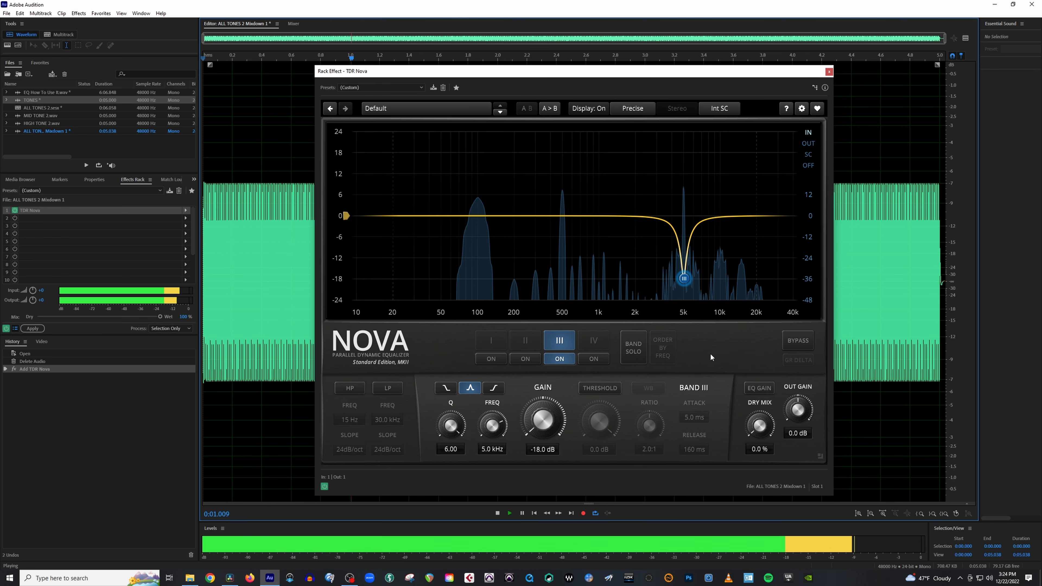
left_click(792, 341)
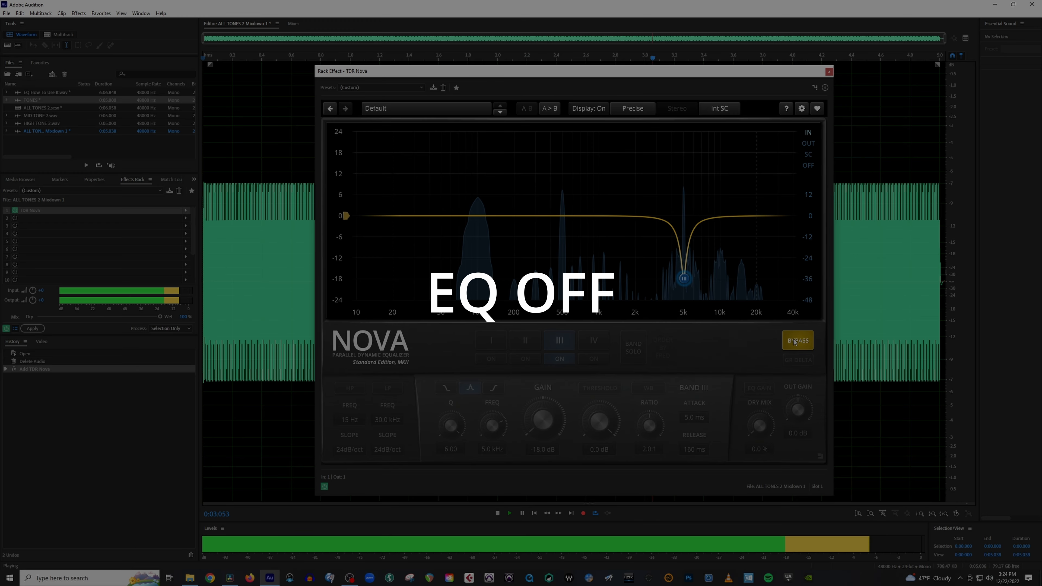
left_click(794, 341)
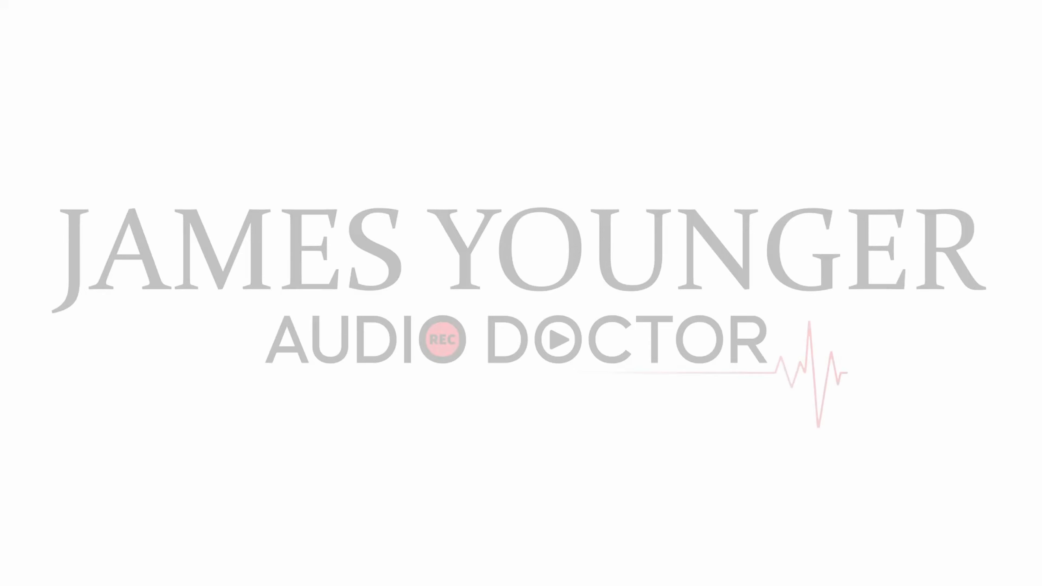